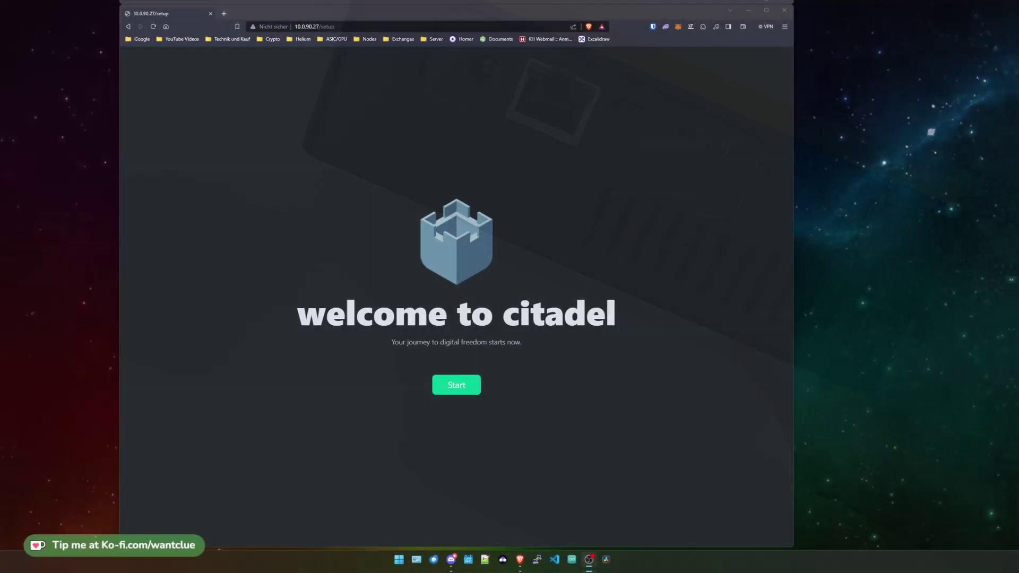
Start the Citadel setup wizard and enter the owner's name.
left_click(715, 207)
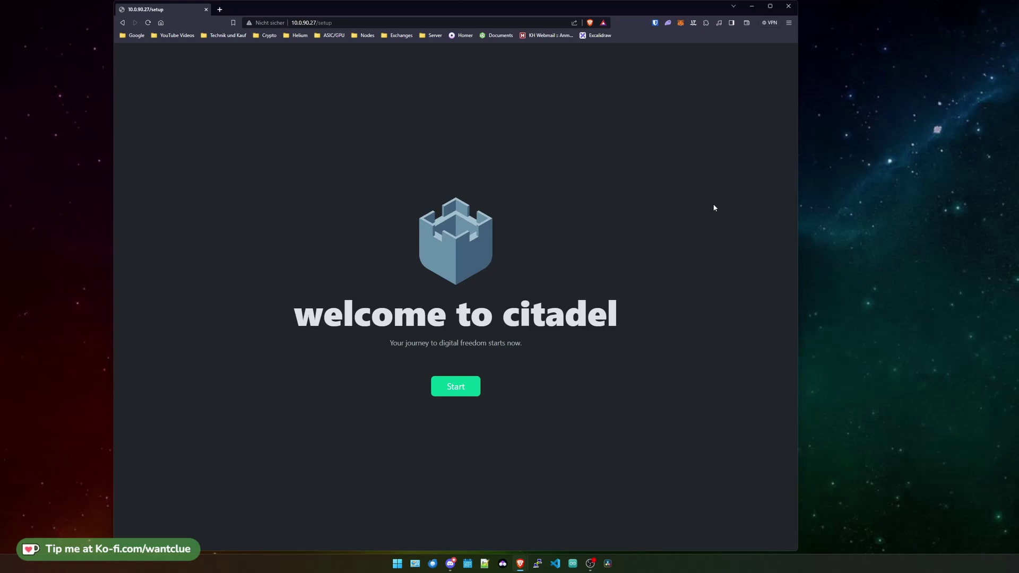
left_click(474, 387)
type("WantClue")
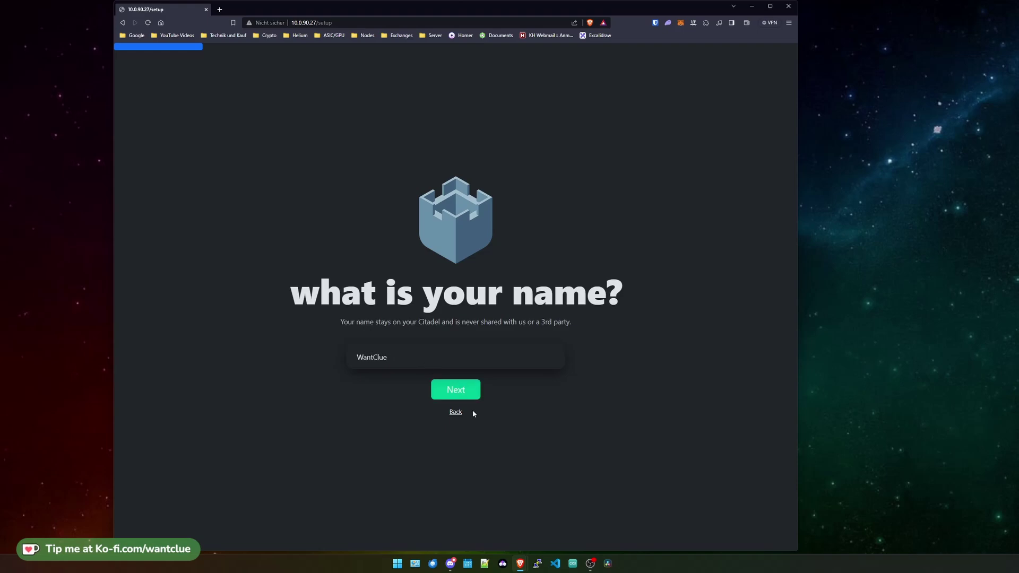
left_click(468, 393)
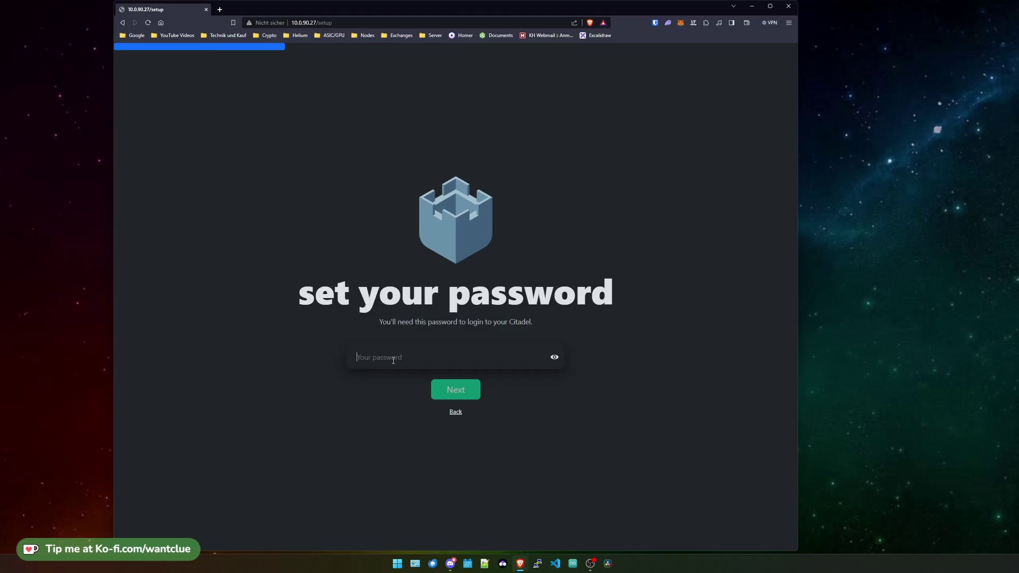
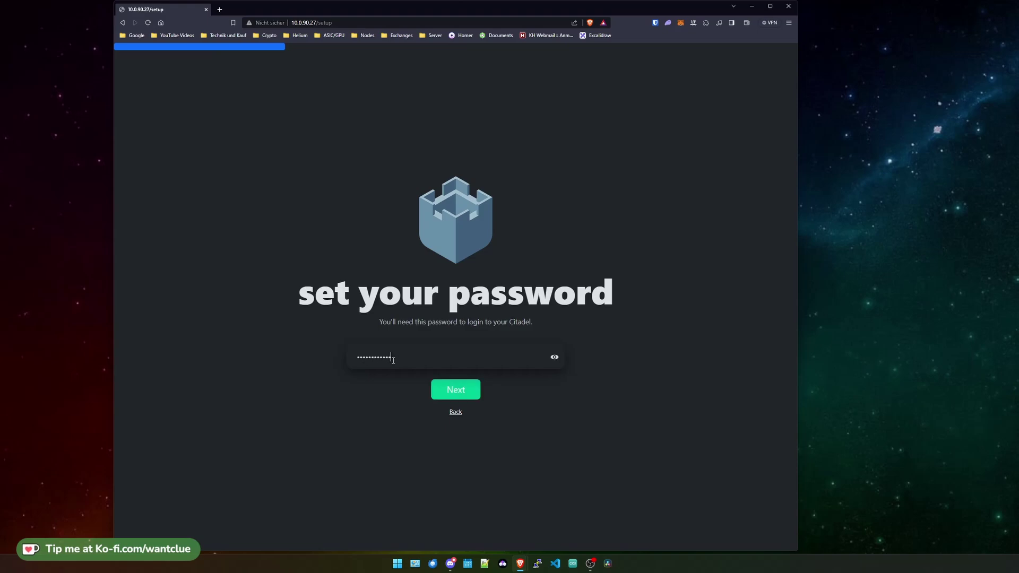
Set the account password and confirm it by entering it a second time.
key("Return")
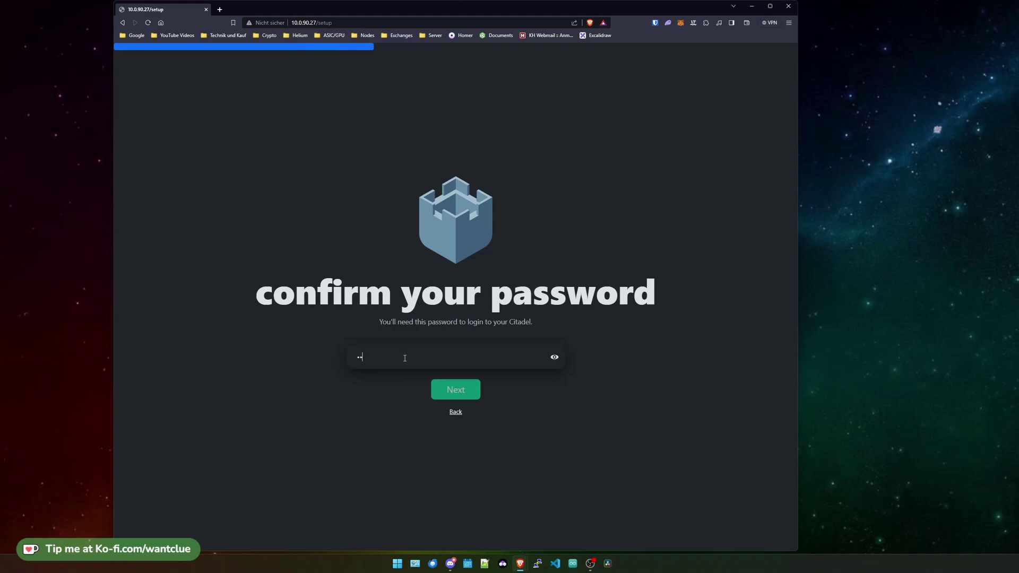
key("Return")
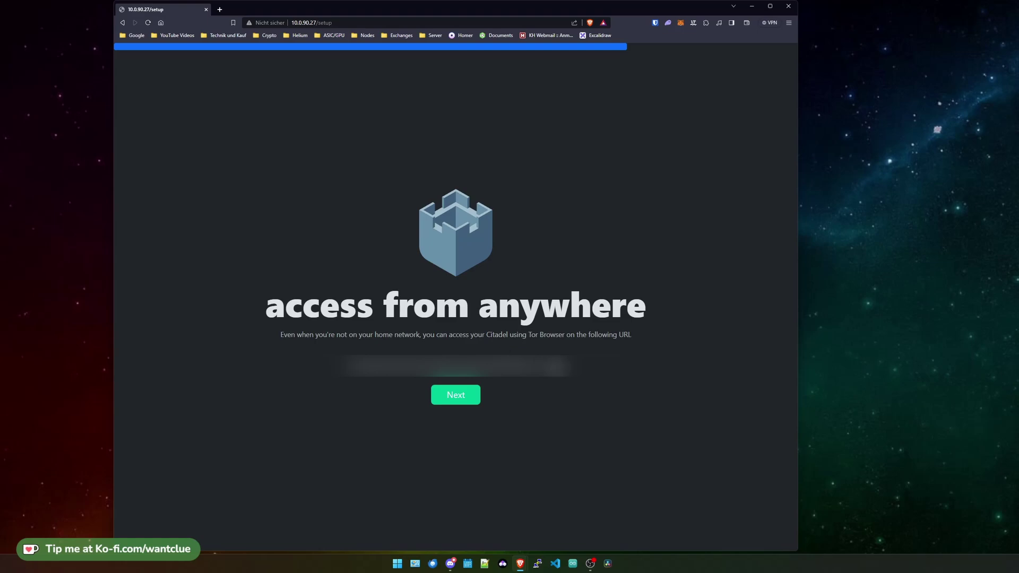
Continue past the Tor remote-access address and accept the beta warnings to finish setup.
left_click(455, 395)
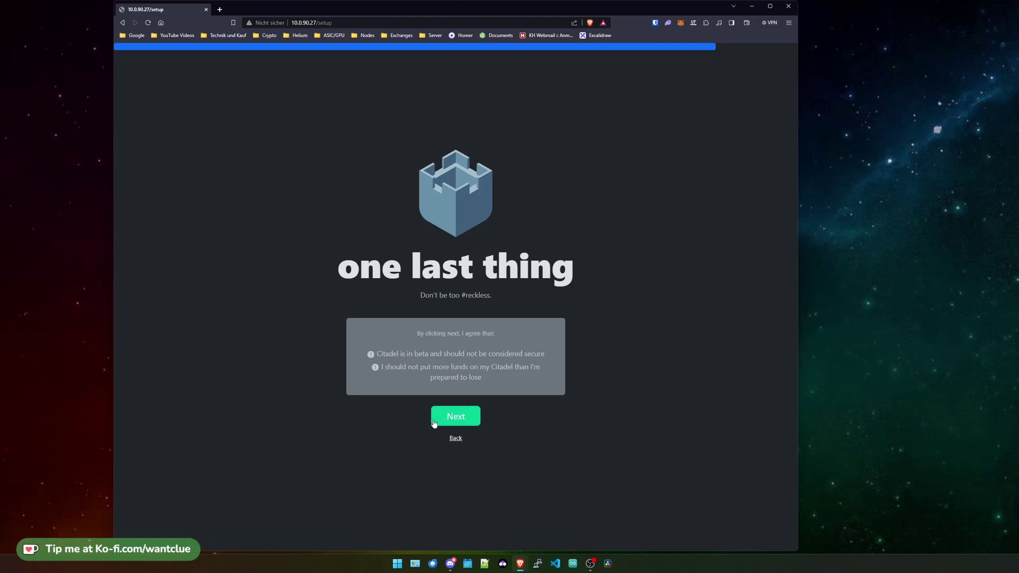
left_click(463, 427)
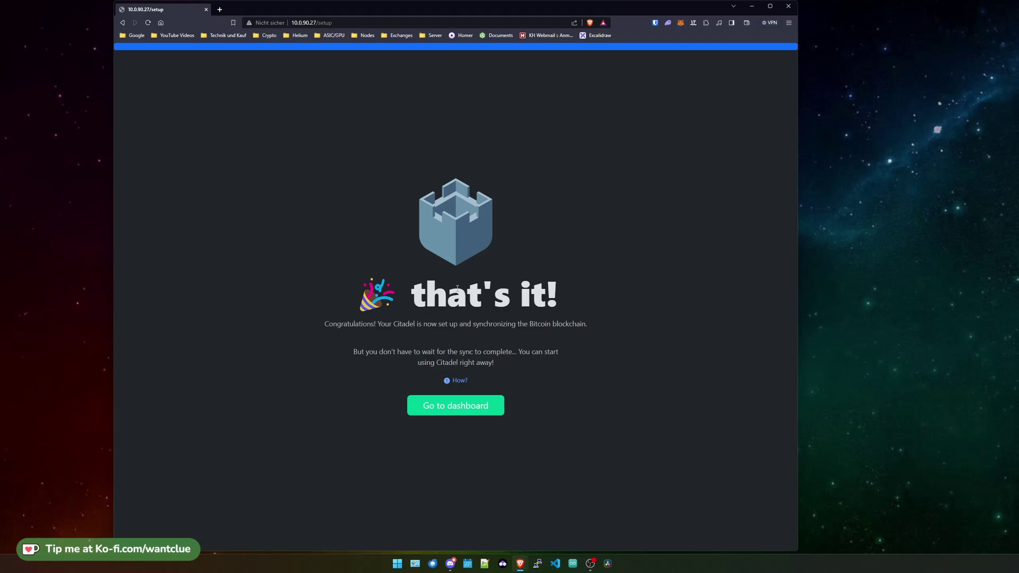
Go to the dashboard showing Bitcoin Core 83.11% synced with 10 peers.
left_click(448, 412)
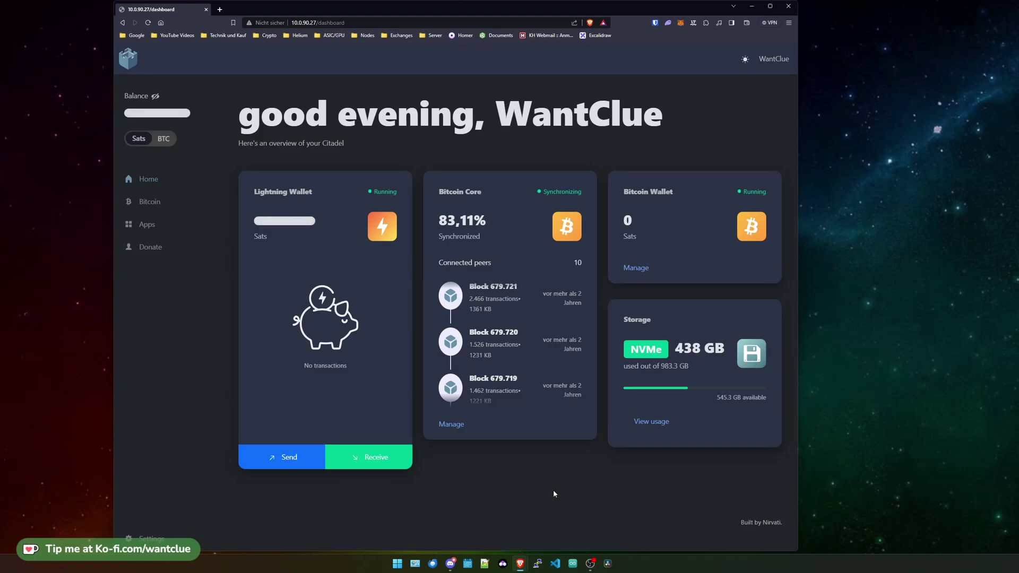
Review the Bitcoin page's wallet, 83.11% sync and network stats, then open Lightning.
left_click(142, 207)
mouse_move(567, 375)
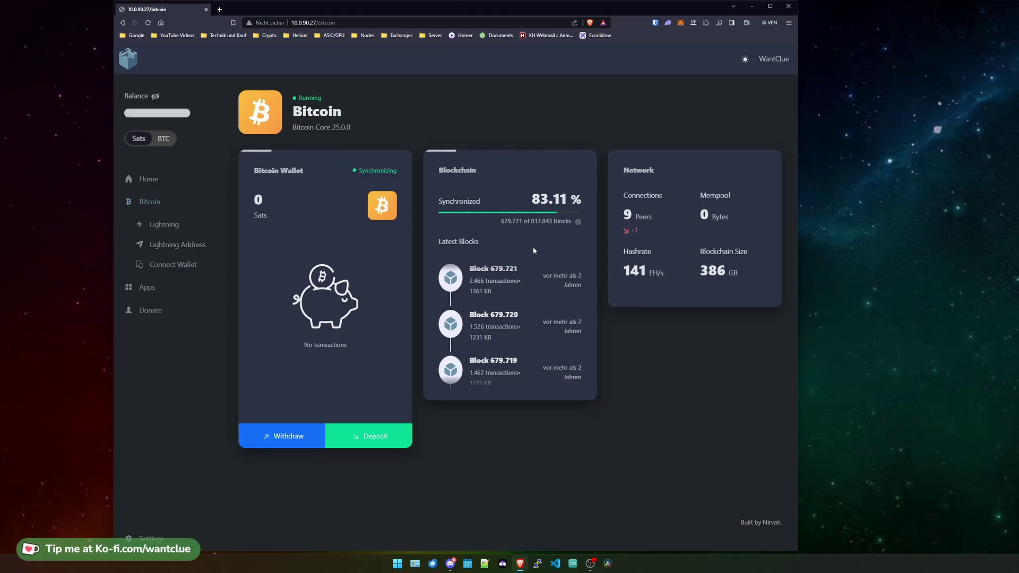
left_click(164, 228)
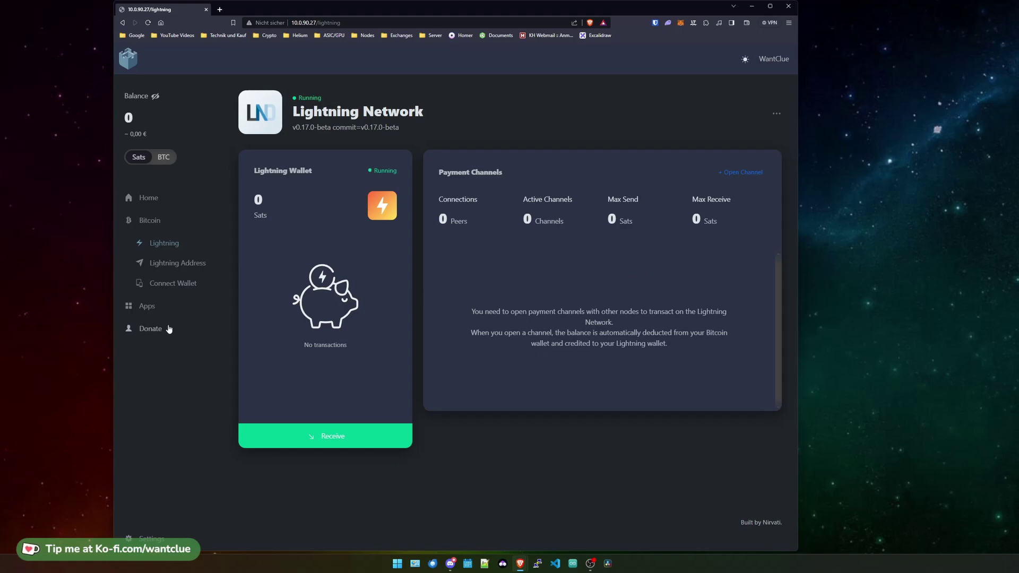
Leave the Lightning page (LND v0.17.0-beta, 0 channels) for the empty Apps page.
left_click(147, 307)
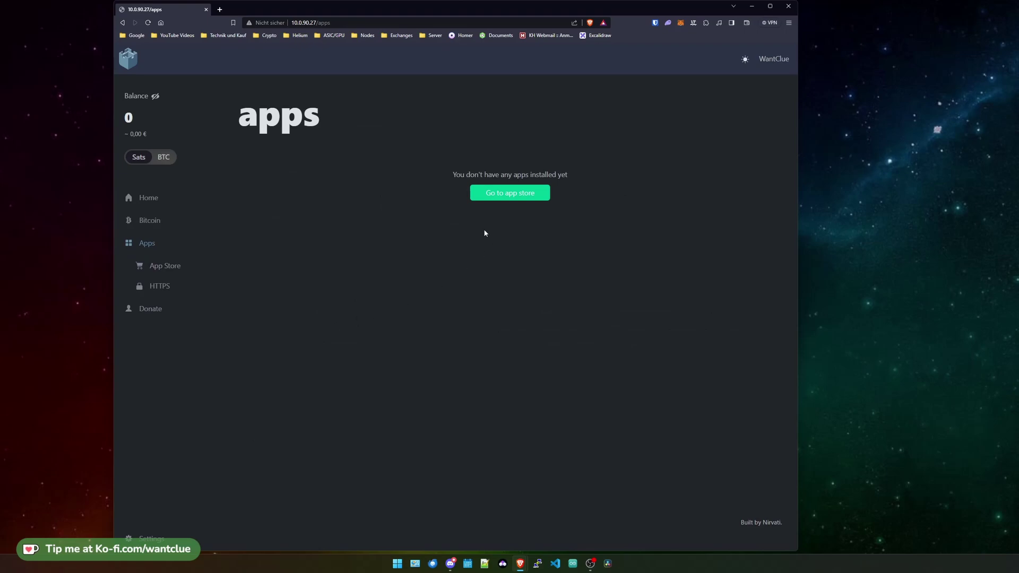
Browse the app store listings, then bring up the Donate page with Geyser and OpenCollective options.
left_click(521, 195)
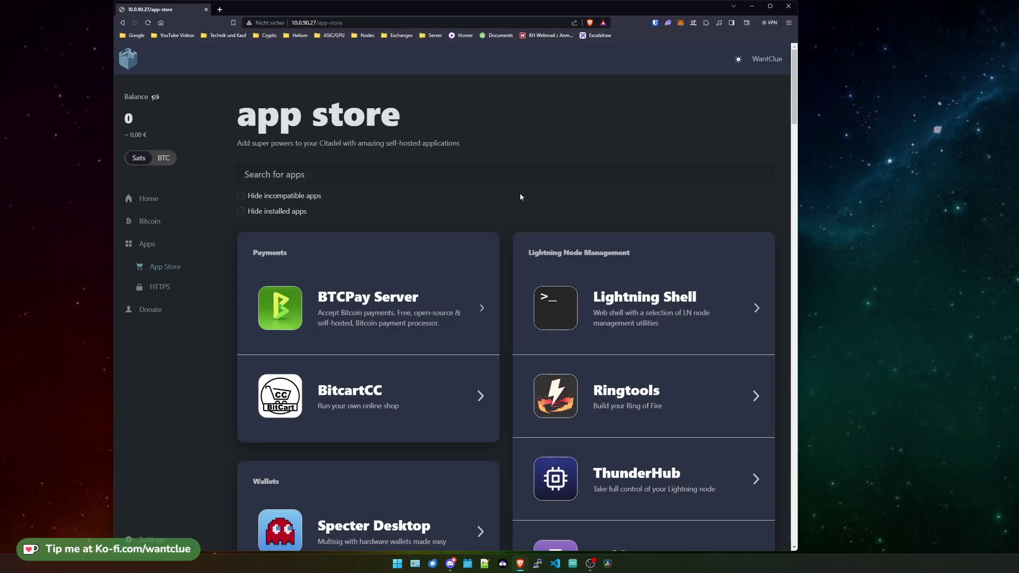
scroll(521, 198, "down", 3)
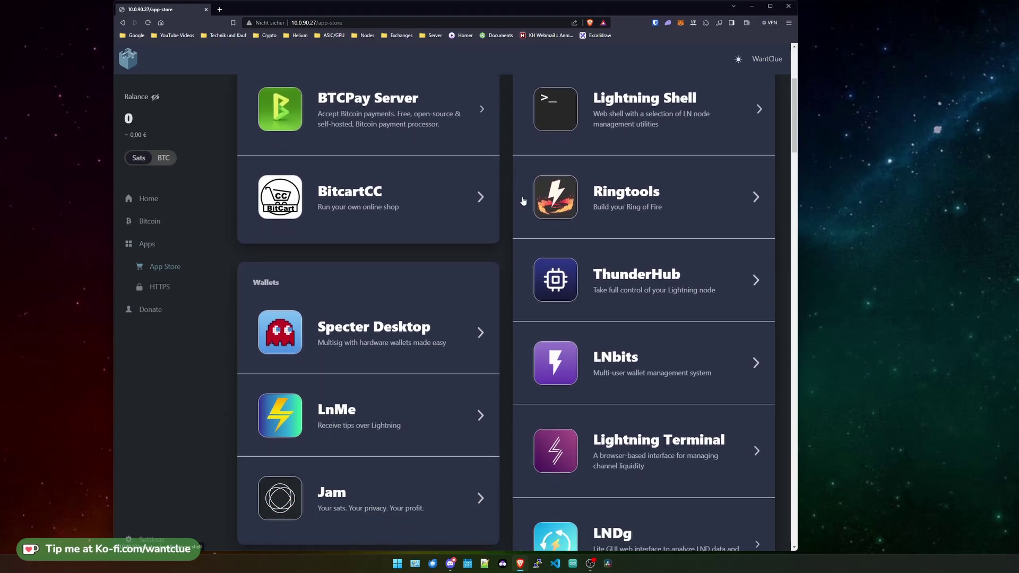
scroll(523, 200, "down", 4)
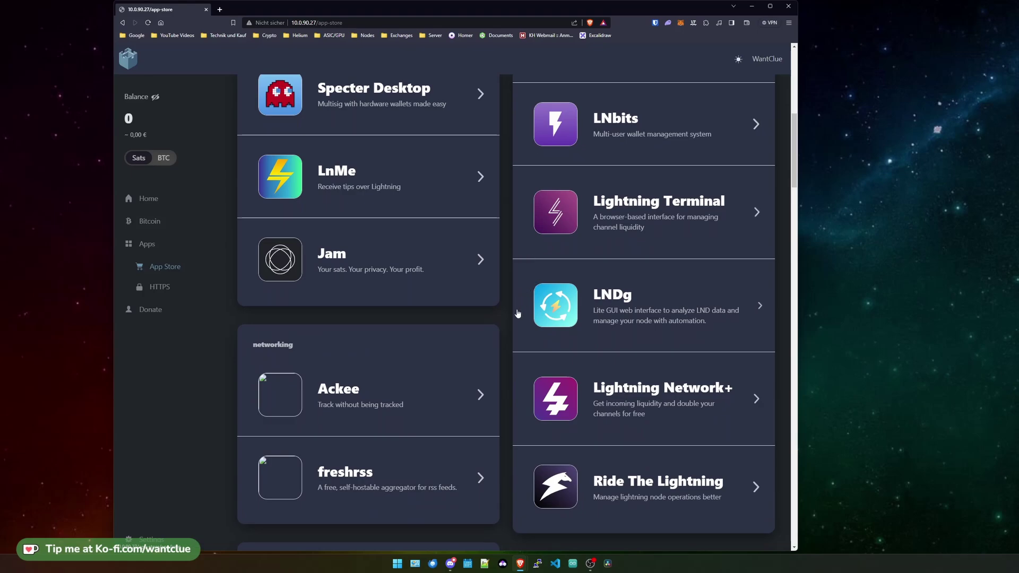
scroll(497, 328, "down", 5)
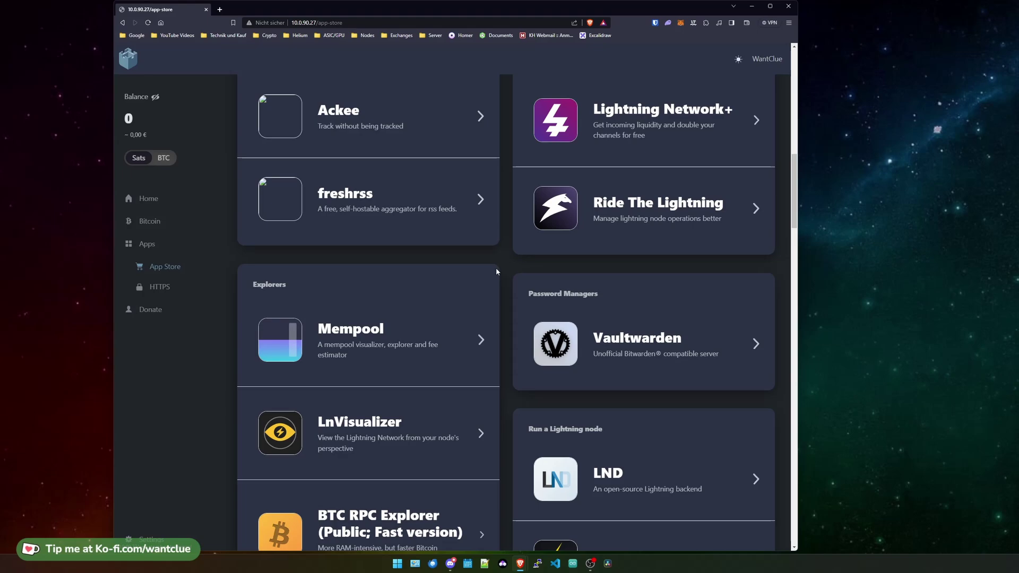
scroll(497, 272, "down", 3)
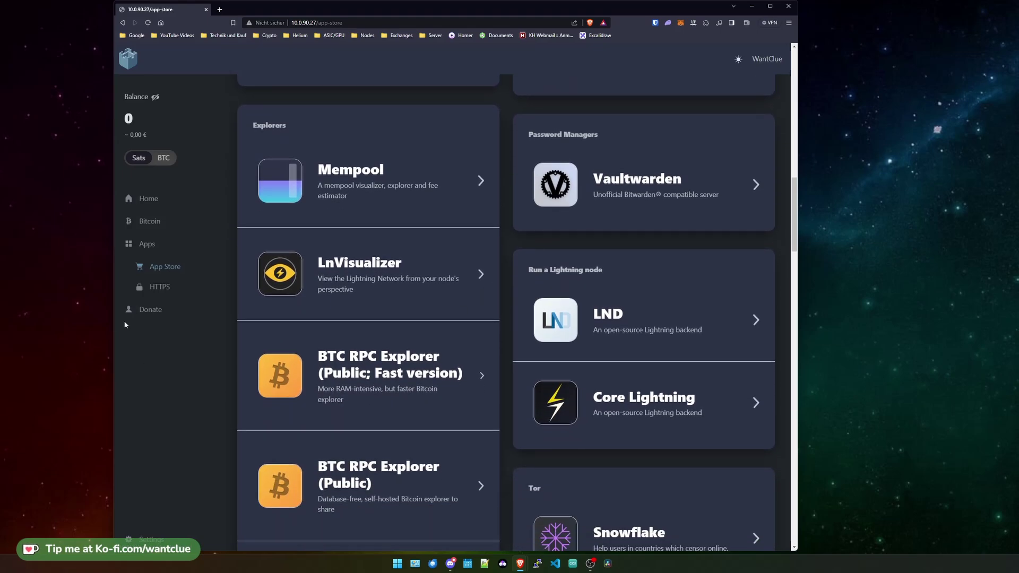
left_click(161, 316)
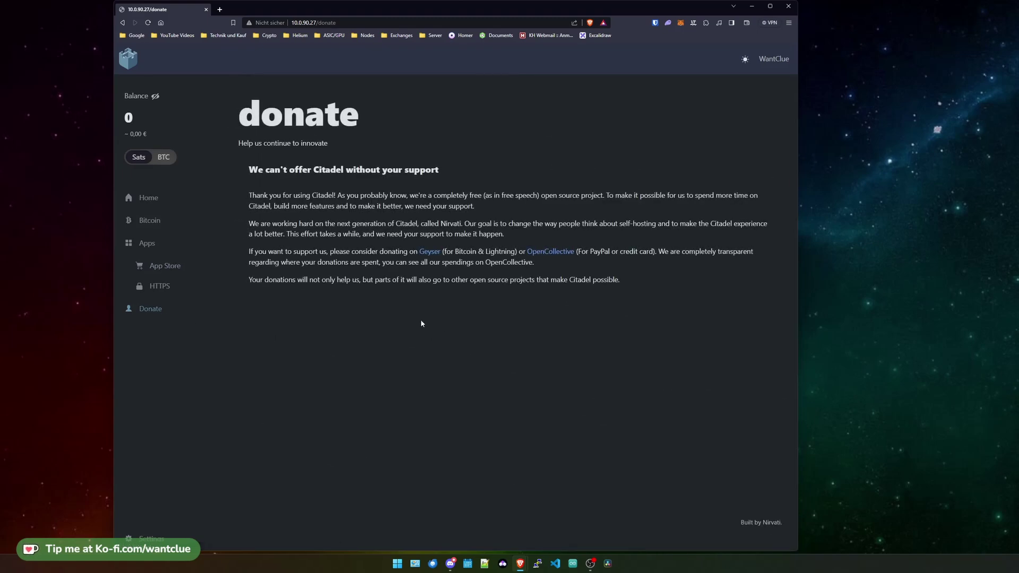
Return from the Donate page to the Home dashboard, now at 83.12% sync.
left_click(143, 197)
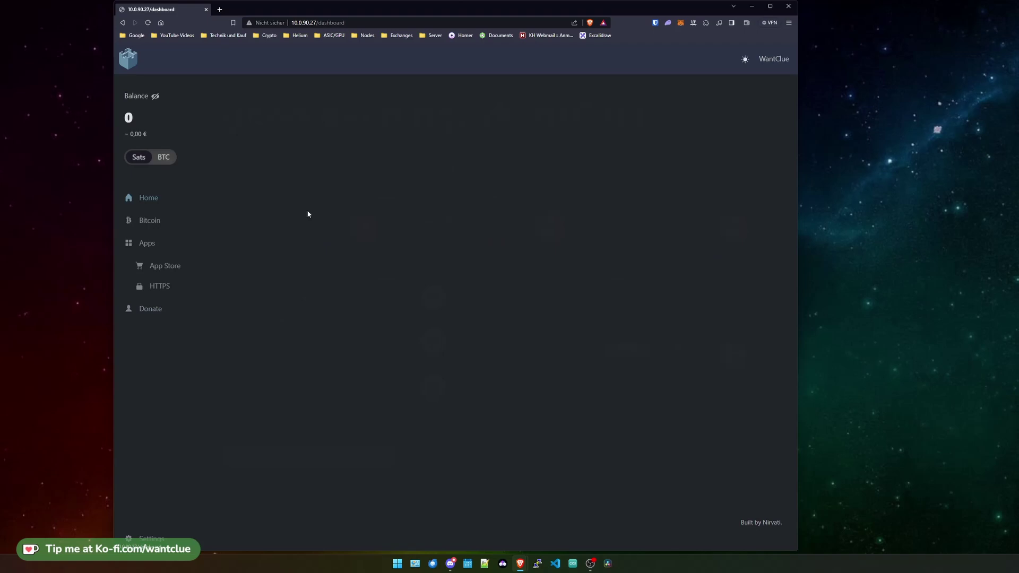